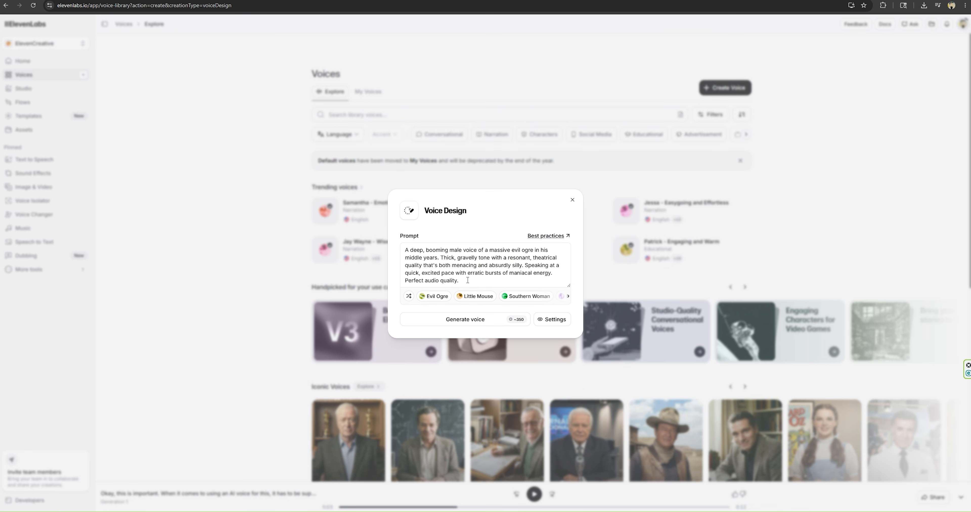
Replace the Voice Design prompt with the copied description of a young male documentary narrator, American accent, age range 25-35
drag(467, 281, 376, 245)
key(BackSpace)
key(ctrl+v)
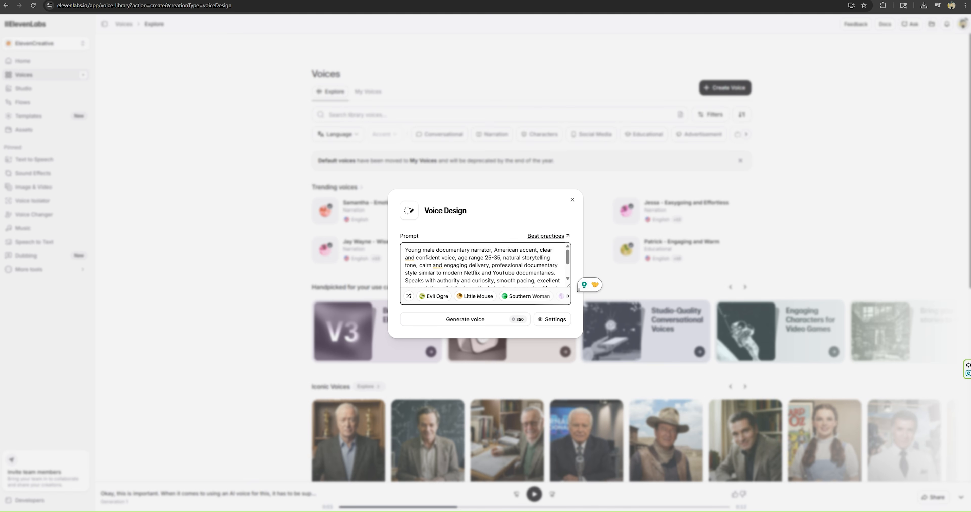
scroll(507, 273, down, 3)
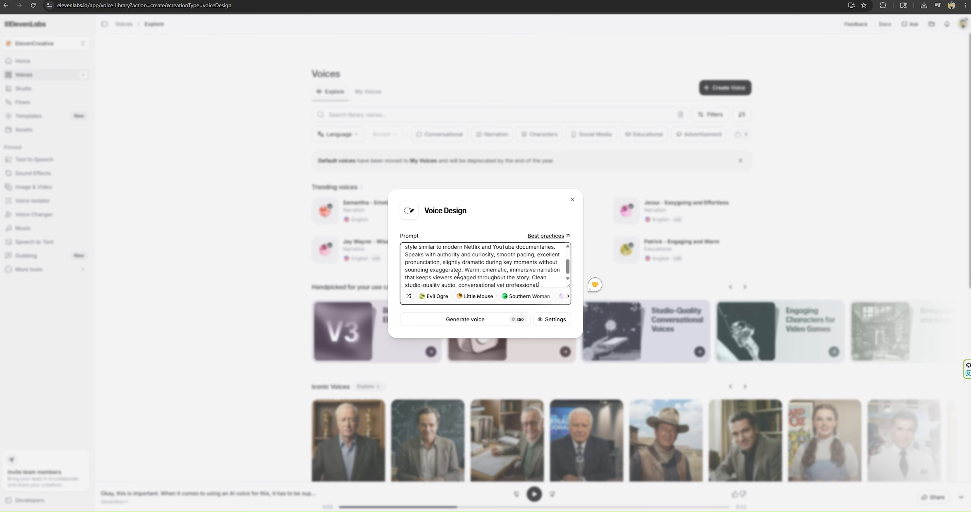
scroll(449, 277, up, 1)
scroll(452, 277, up, 2)
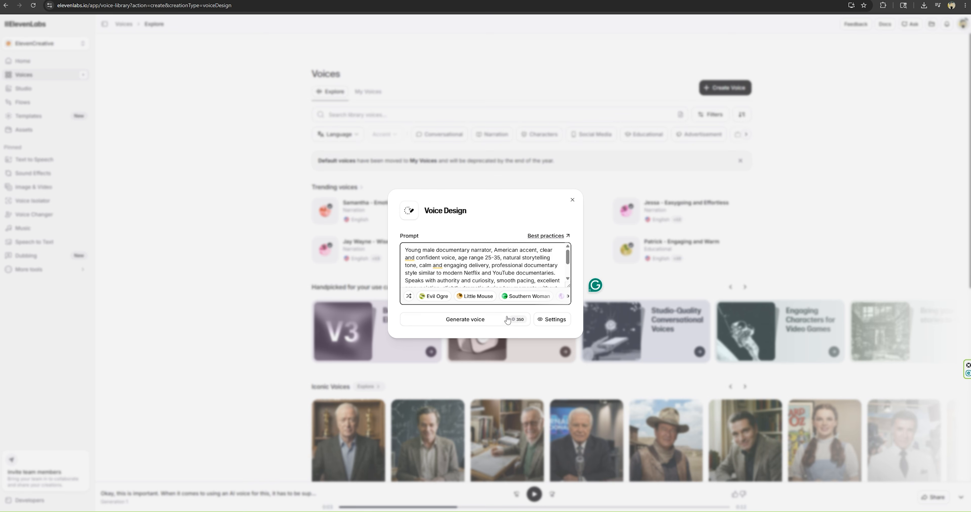
Name the designed voice "story teller", choose its language value, and save the voice
click(432, 217)
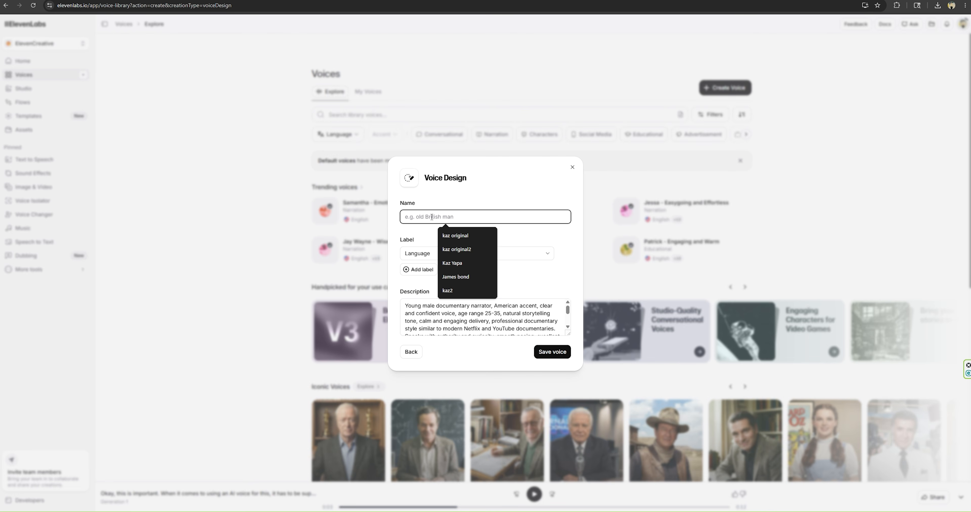
text(story teller)
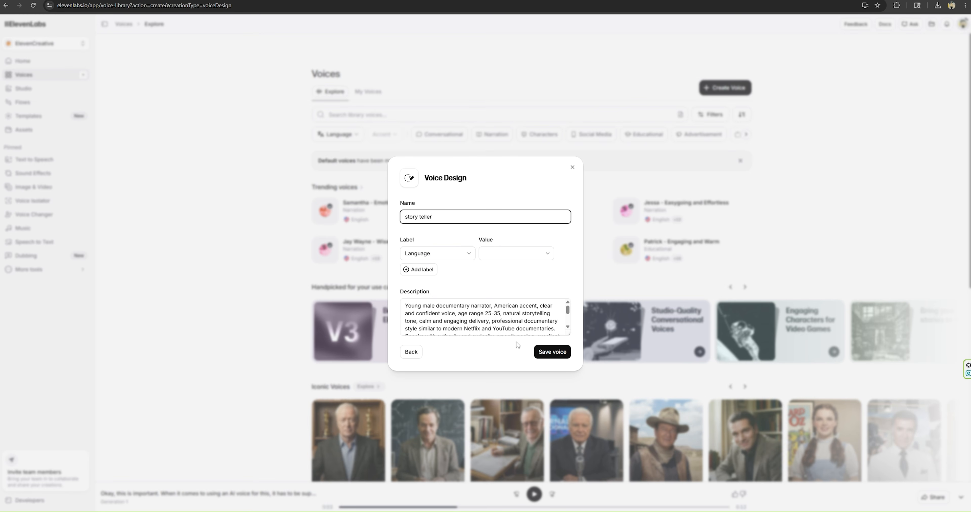
click(553, 352)
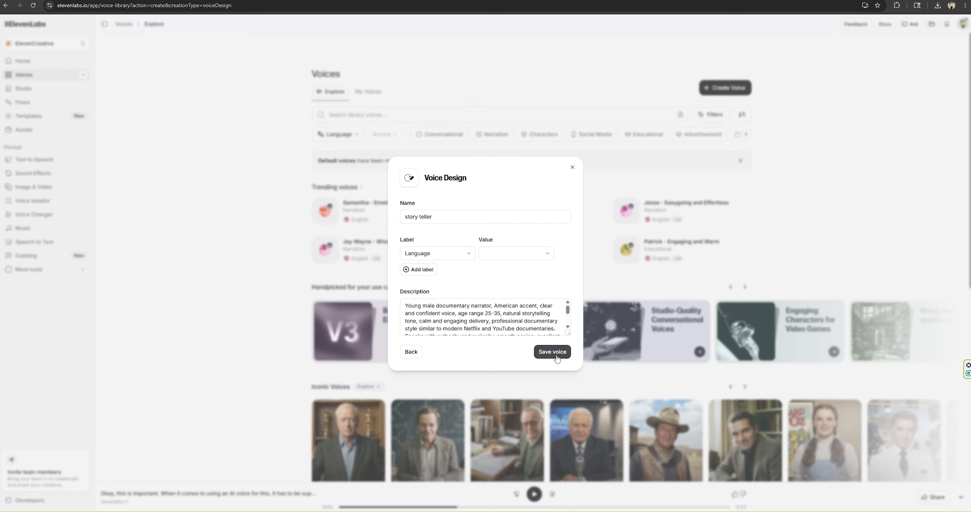
click(516, 248)
scroll(501, 362, down, 3)
click(496, 356)
click(551, 352)
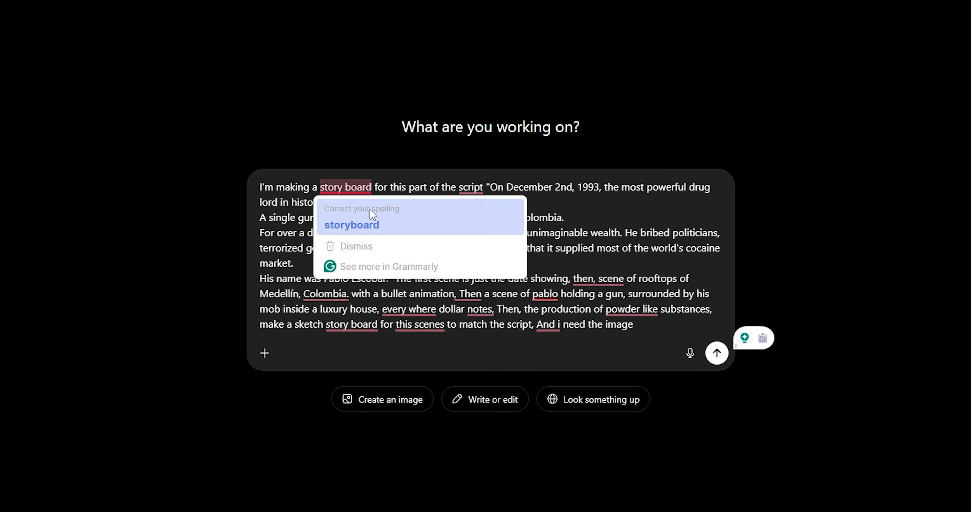
Accept the suggested spelling and grammar corrections in the storyboard request, including changing "story board" to "storyboard"
click(371, 209)
click(469, 188)
click(476, 205)
mouse_move(336, 296)
click(351, 320)
mouse_move(598, 288)
click(608, 316)
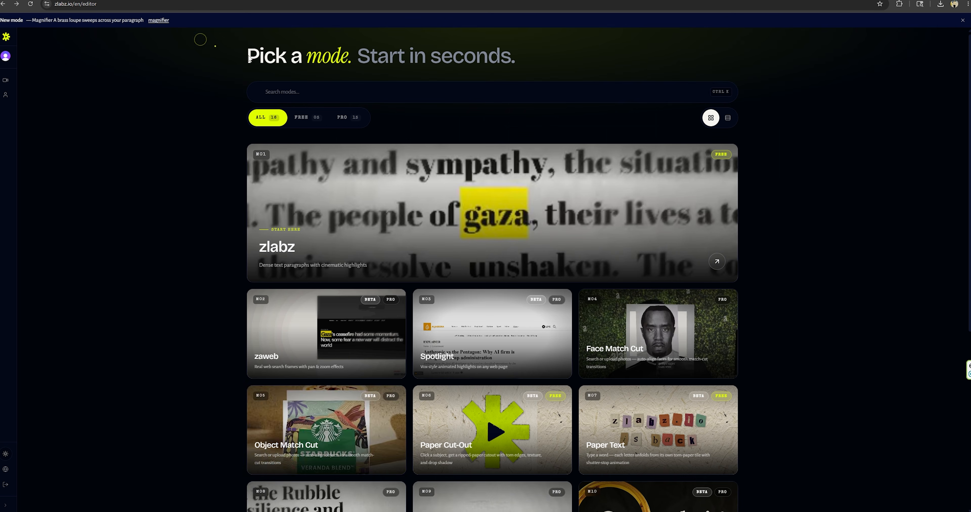
Create a zlabz Word / Phrase highlight animation for "December 2nd, 1993" and export it
click(350, 196)
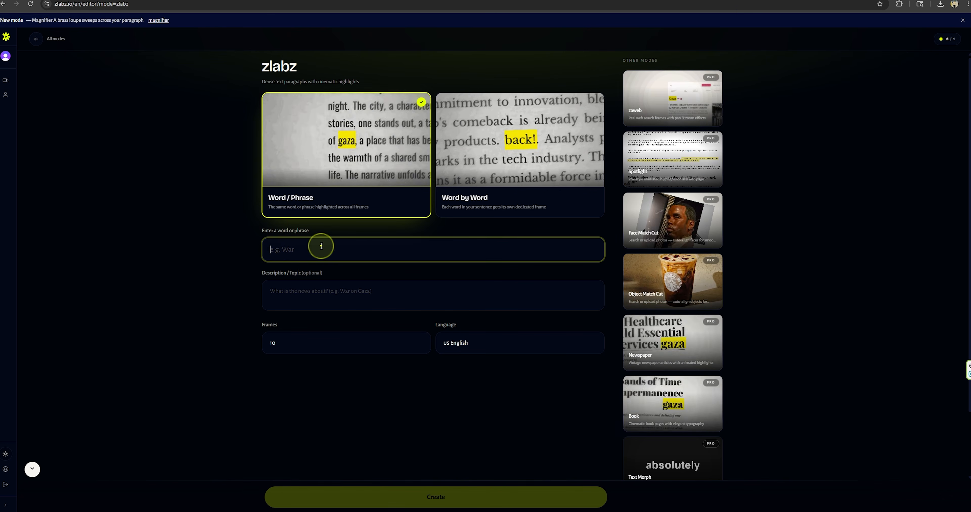
key(ctrl+v)
key(Return)
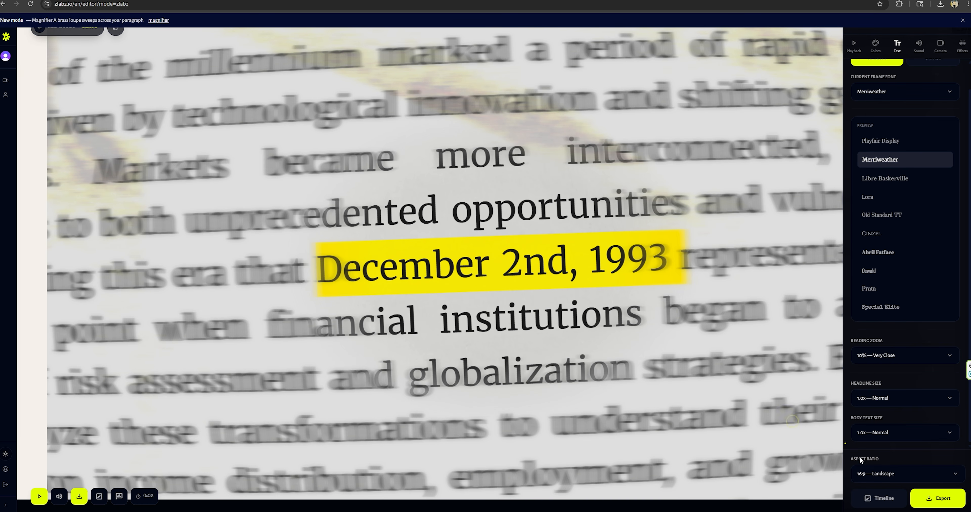
click(942, 497)
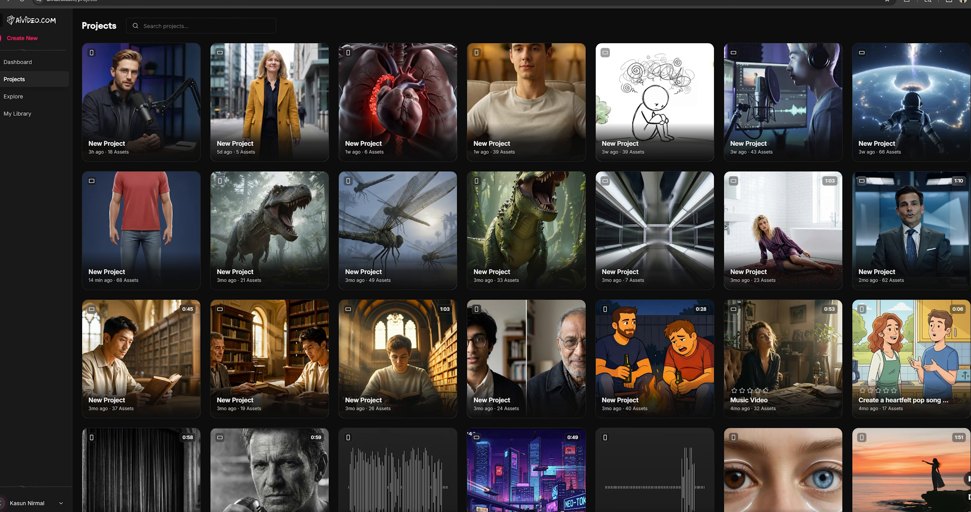
Create a new AI Editor project and generate a 5s 9:16 xAI Grok Imagine video of nighttime Medellín, Colombia from a sky view
click(24, 44)
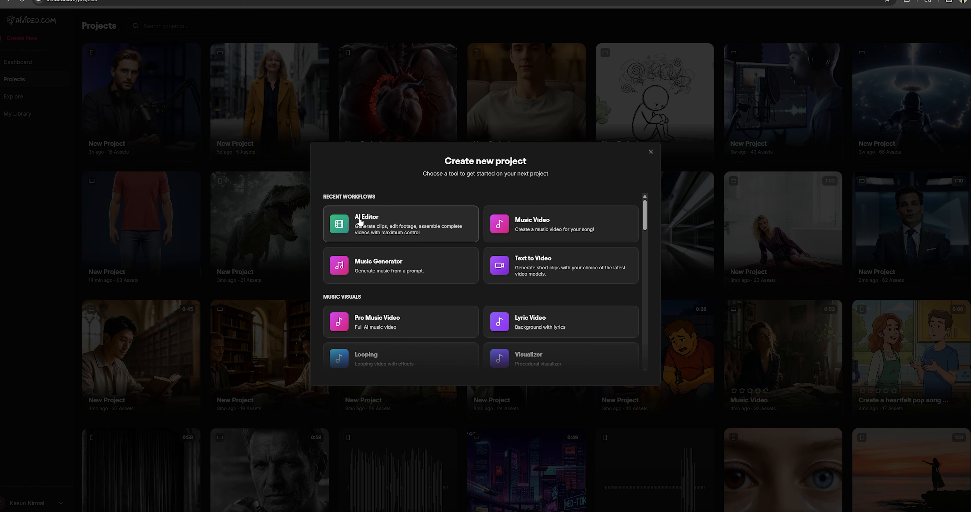
click(369, 223)
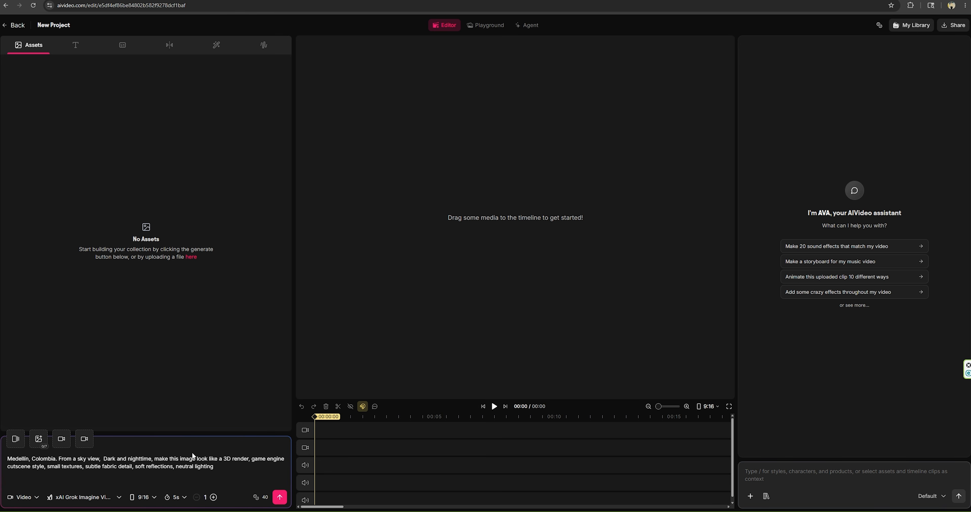
click(278, 498)
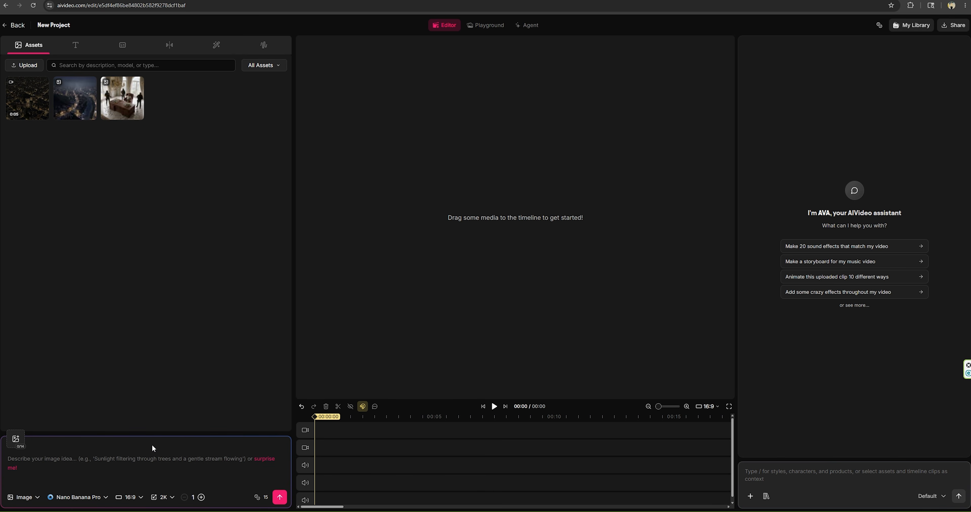
Set the generator to Video with the night city image as its input frame and Seedance 2.0 as the model
click(84, 112)
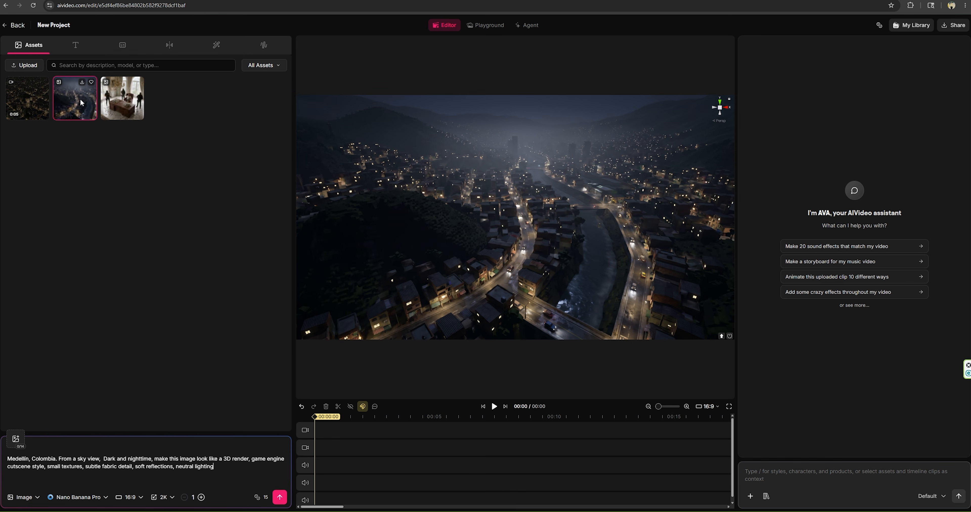
click(24, 497)
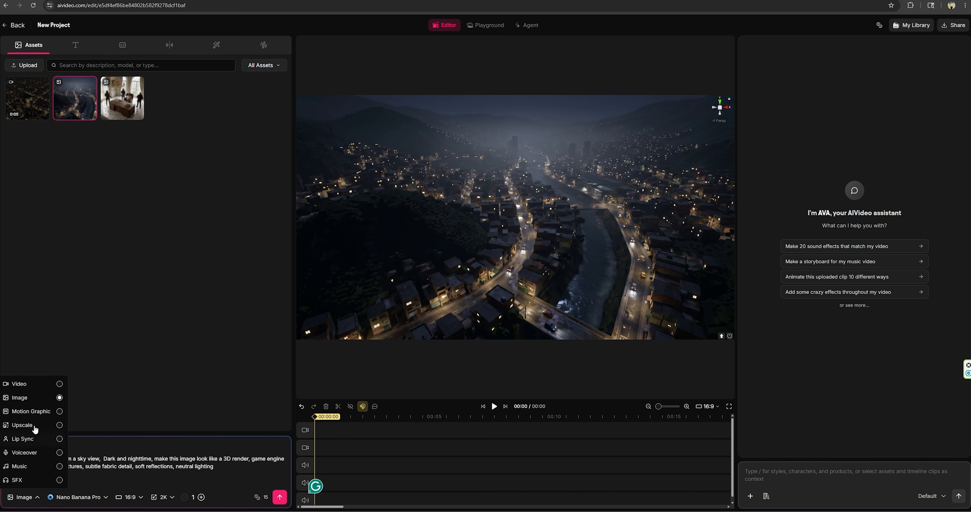
click(23, 382)
click(96, 379)
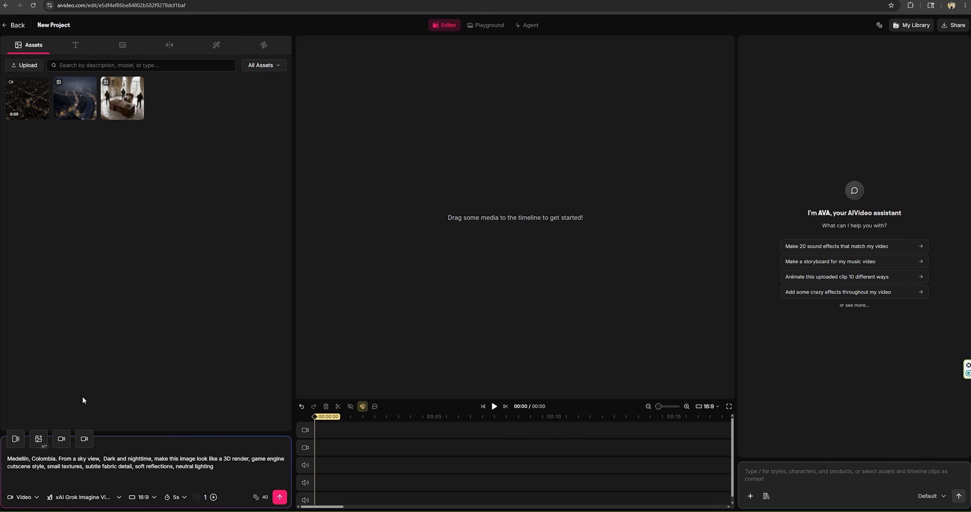
drag(75, 103, 37, 445)
click(77, 497)
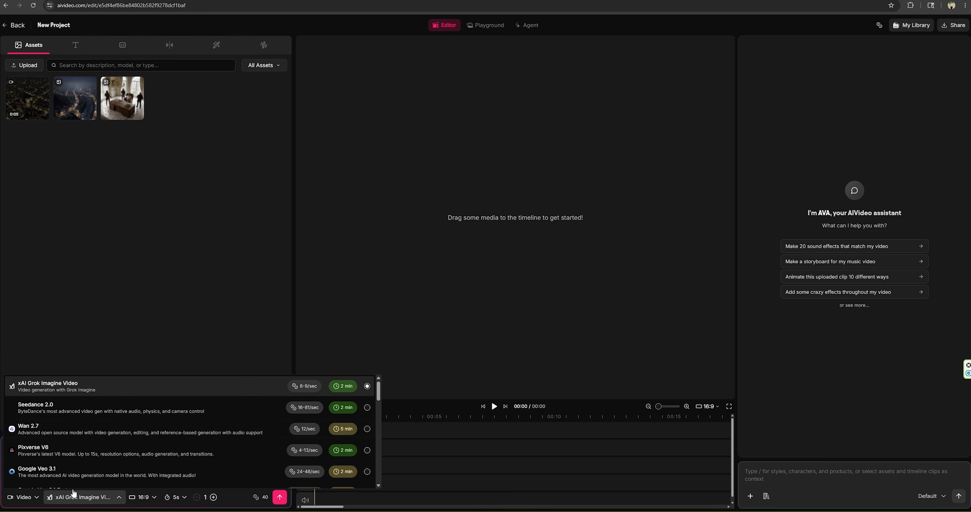
scroll(71, 405, down, 1)
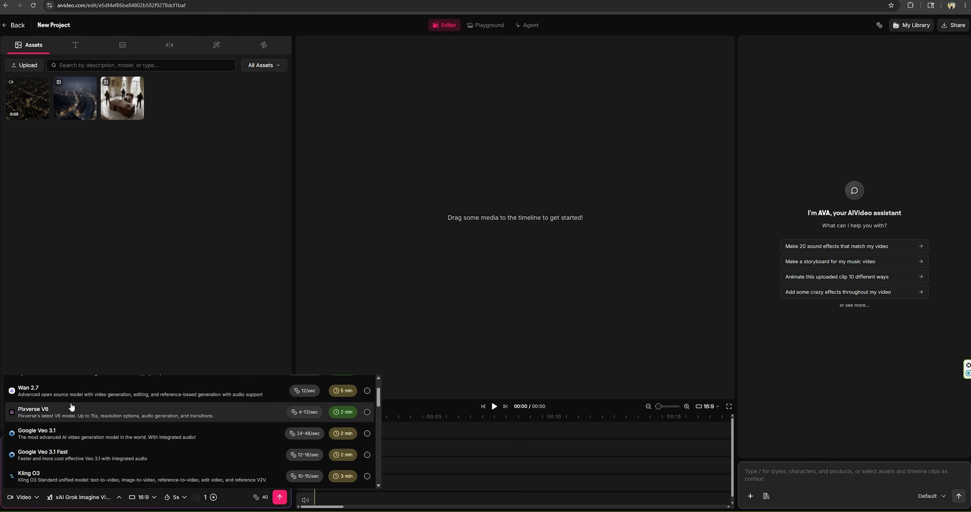
scroll(64, 407, up, 1)
click(52, 407)
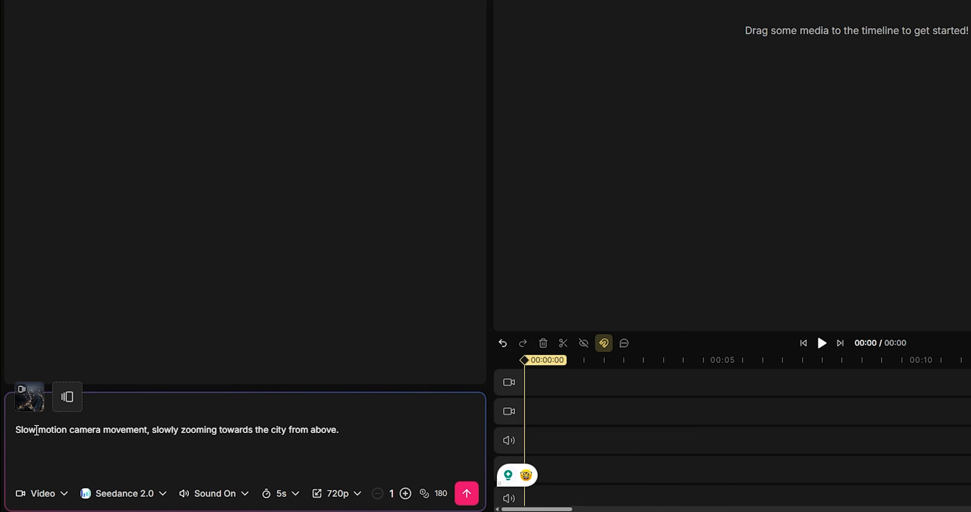
Generate the city clip from the prompt "Slow motion camera movement, slowly zooming towards the city from above."
click(122, 434)
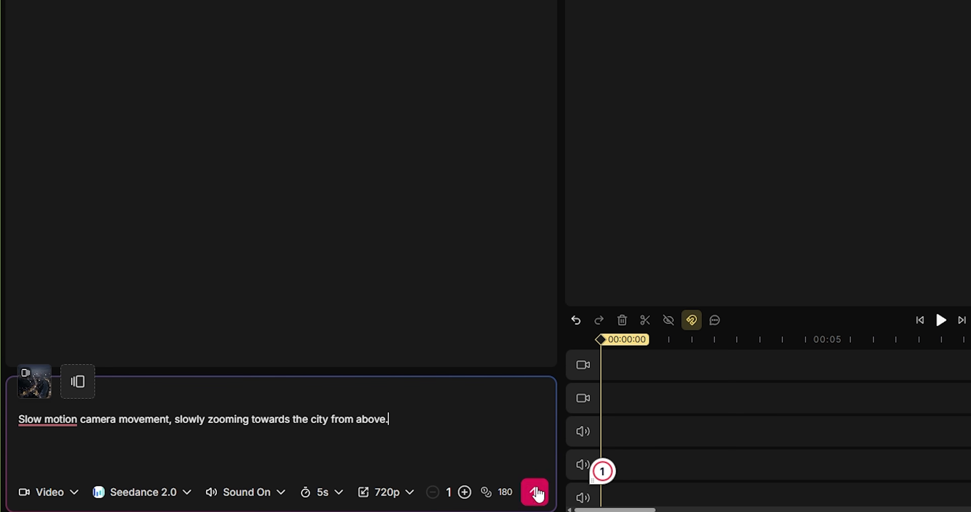
click(535, 493)
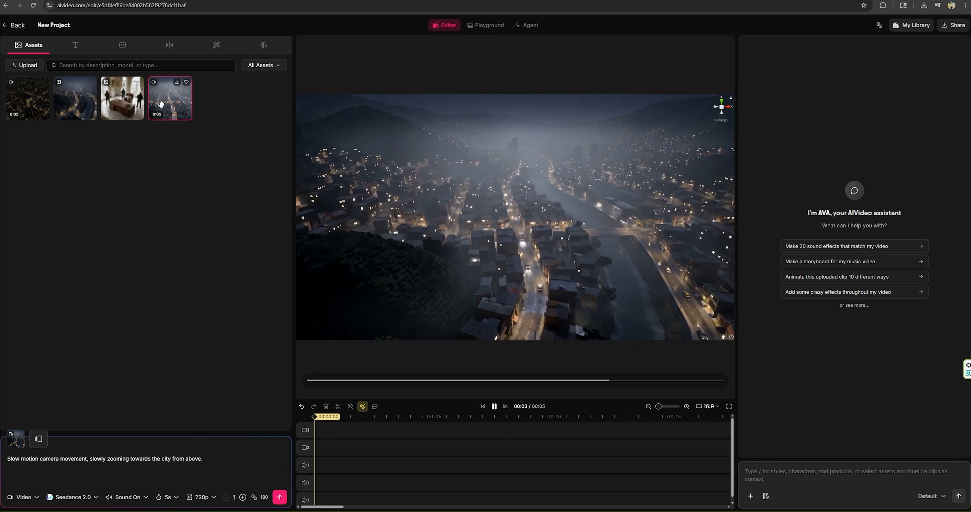
click(76, 255)
Attach the office image and enter a prompt for a slowly rotating camera, armed people walking slowly, and the seated man looking at the camera
drag(120, 102, 57, 437)
drag(206, 460, 3, 464)
text(Camera slowly rotating, people with guns are walking slowly, and the man in the chair is looking at the camera)
Change the clip's duration and sound settings and generate the office video
click(168, 497)
scroll(175, 448, down, 1)
click(176, 443)
click(136, 498)
click(139, 484)
click(276, 502)
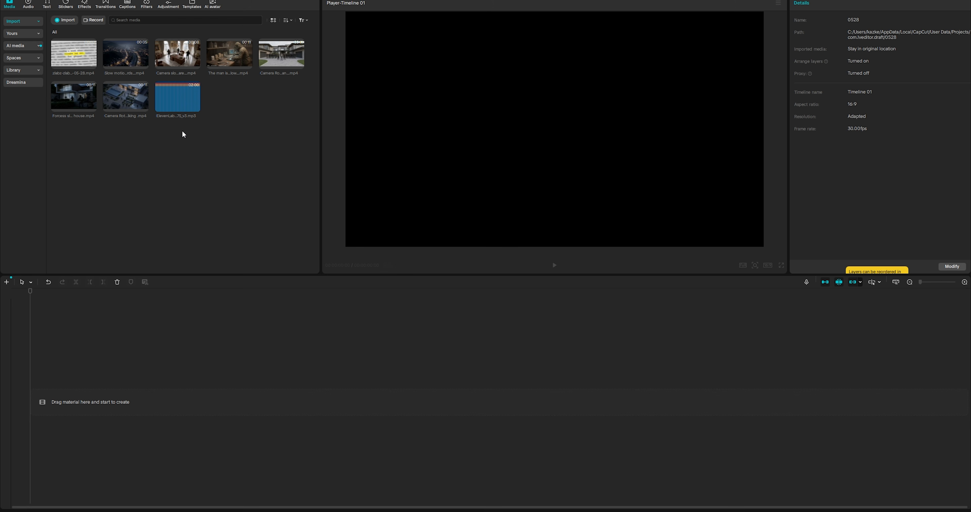
Place the ElevenLabs voiceover at the start of the empty timeline and play it back
drag(182, 106, 75, 401)
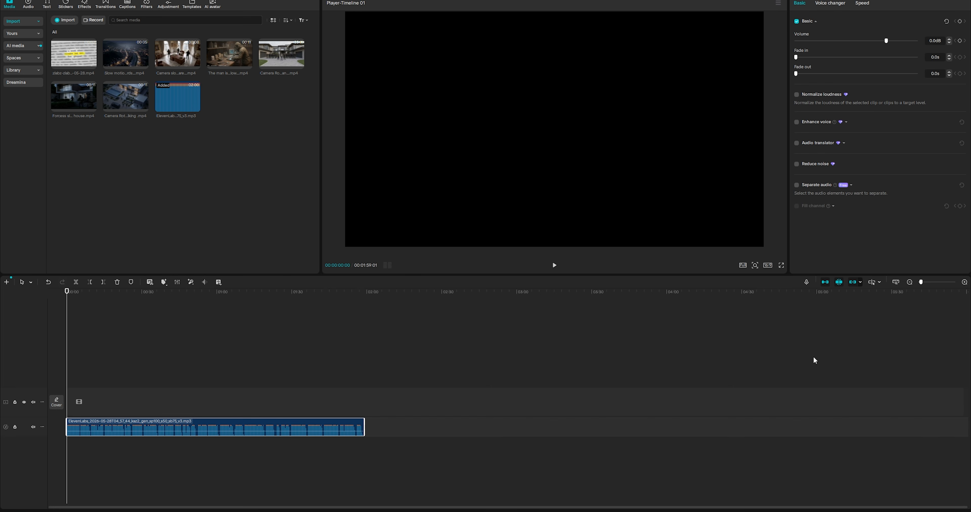
click(929, 283)
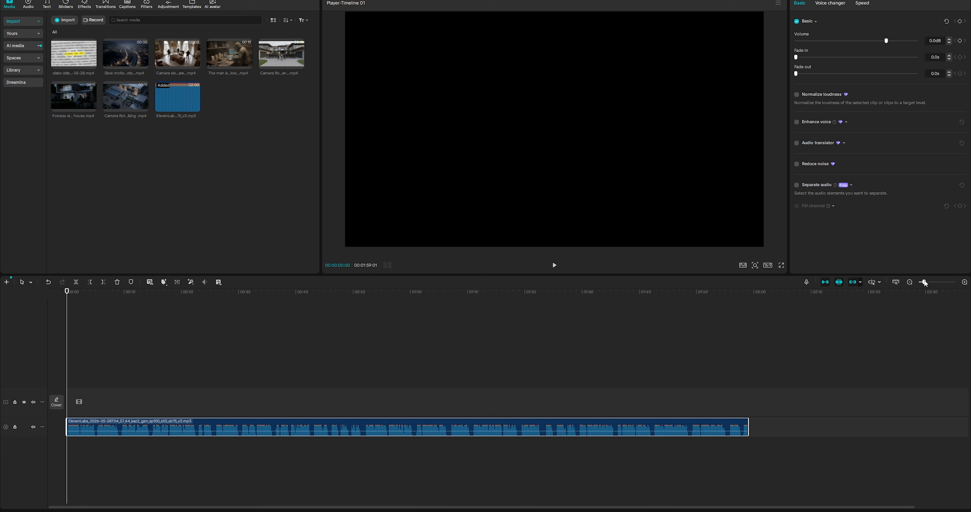
click(554, 266)
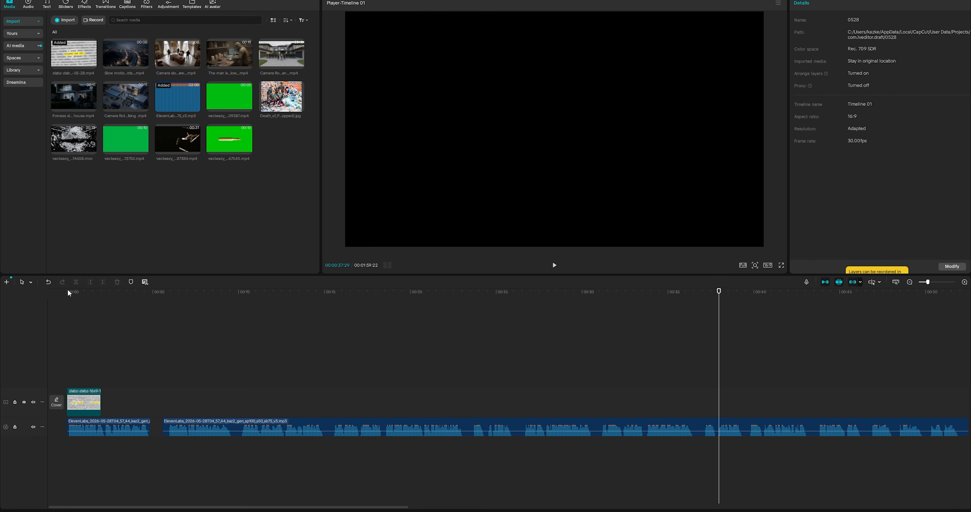
Add the group photo right after the December 2nd, 1993 clip and trim its end to the start of the second voiceover segment
click(68, 291)
key(space)
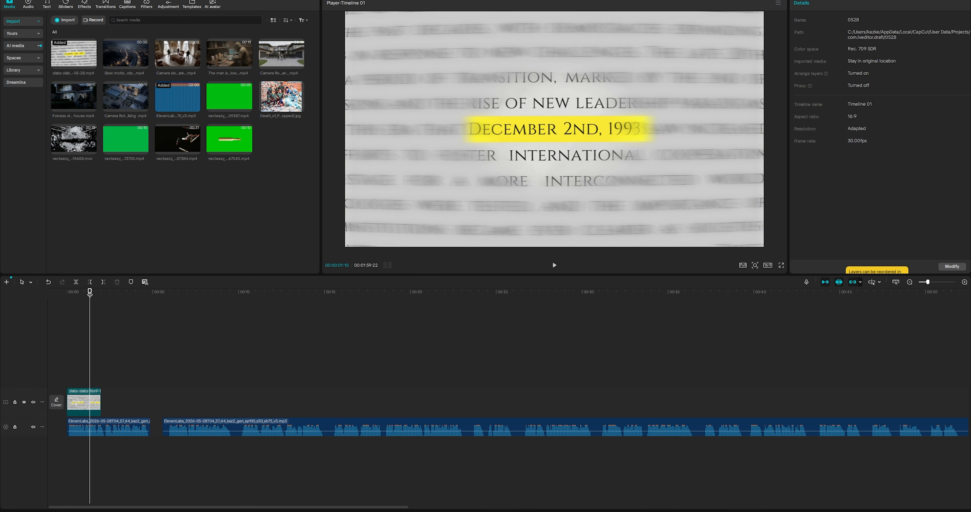
key(space)
drag(279, 107, 100, 402)
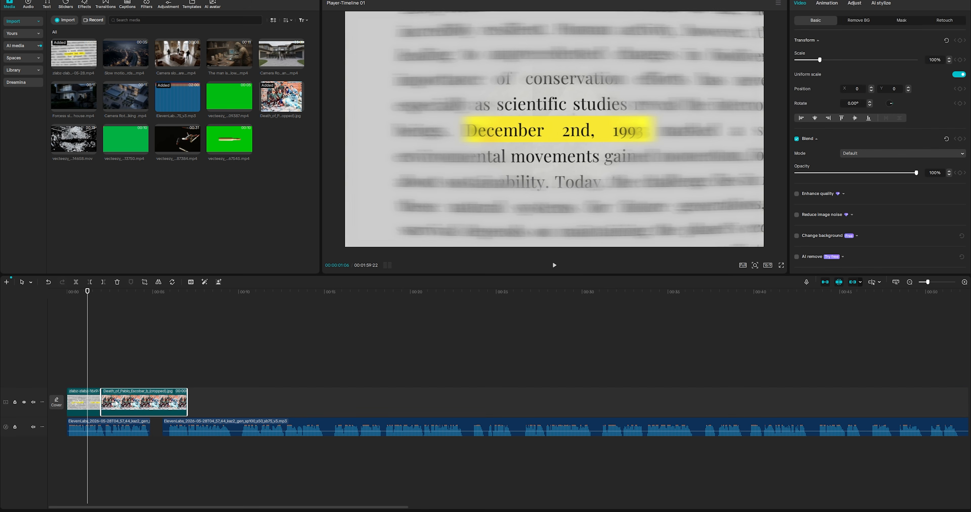
drag(88, 293, 128, 294)
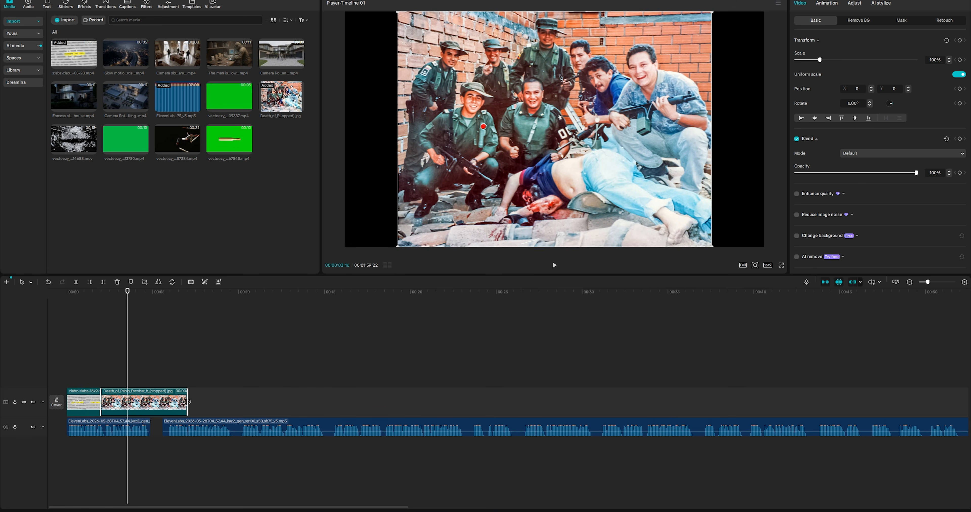
drag(188, 402, 162, 402)
Layer the red prohibition sign clip above the group photo and remove its green background with Chroma key
drag(123, 146, 103, 379)
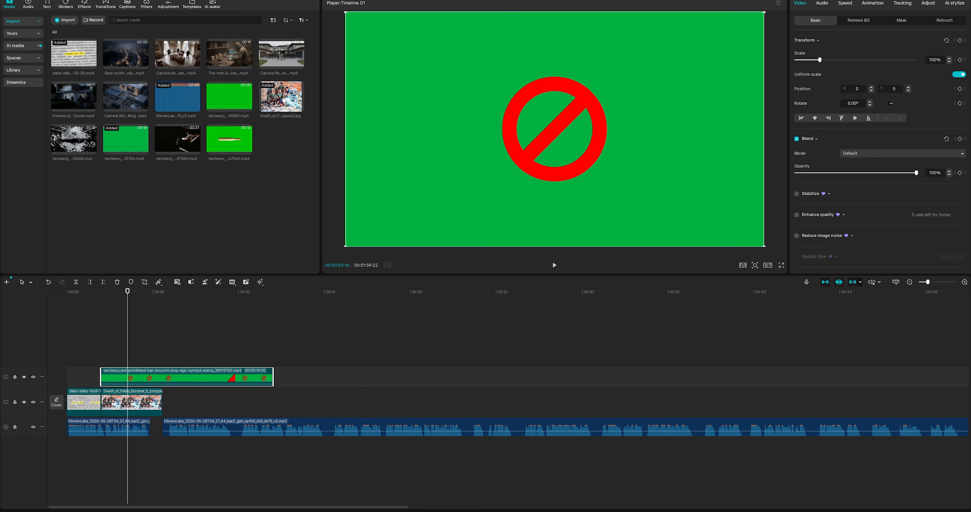
click(853, 21)
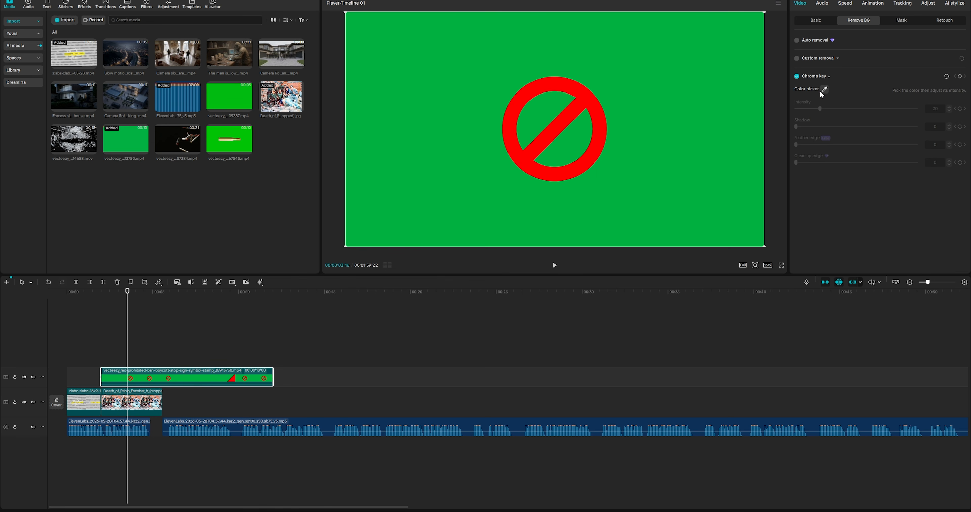
click(821, 90)
click(733, 103)
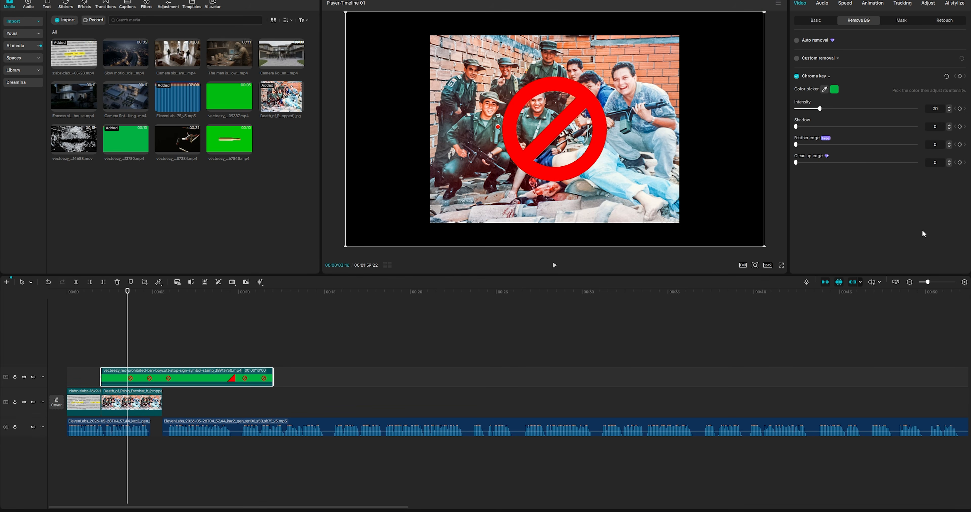
click(101, 315)
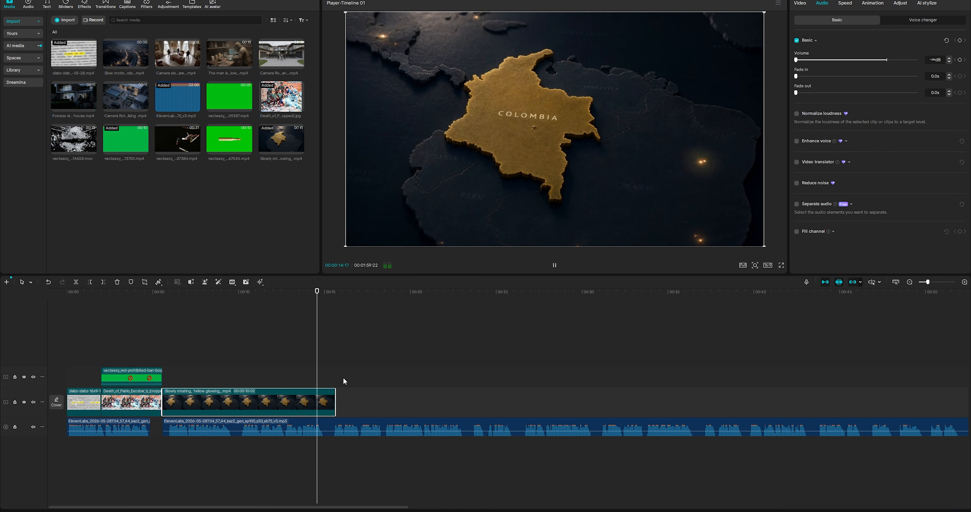
Place the green-screen rotating bullet clip above the Colombia map clip, aligned with the map's start
key(space)
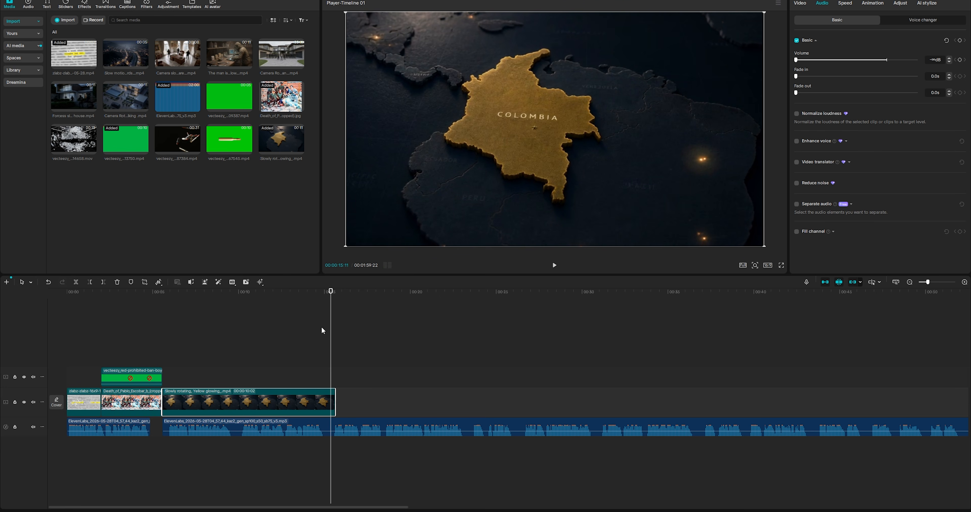
drag(230, 140, 169, 378)
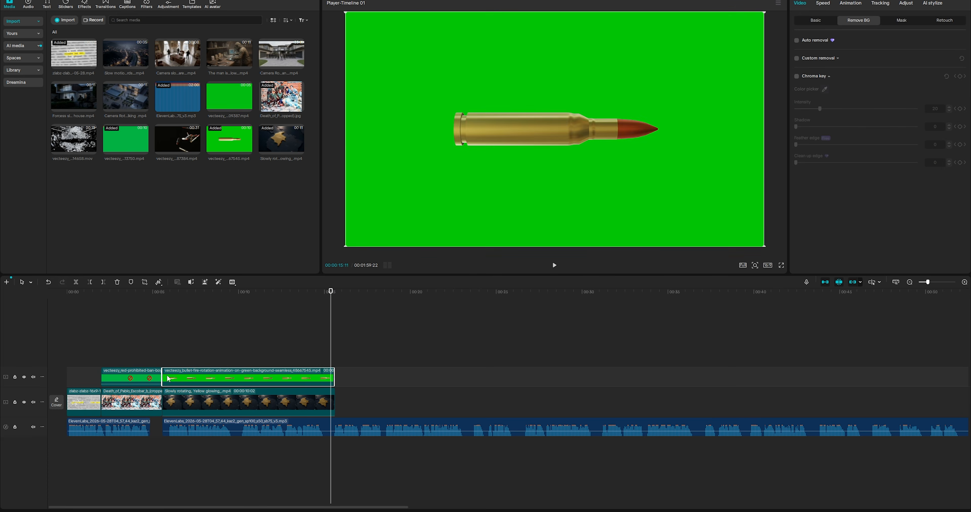
Remove the bullet clip's green background with Chroma key by sampling its green, and play back the result over the Colombia map
click(173, 292)
click(824, 90)
click(740, 93)
key(space)
key(space)
Scale the bullet clip to 34% and place it outside the frame's left edge at about X -2254, Y 151
click(816, 20)
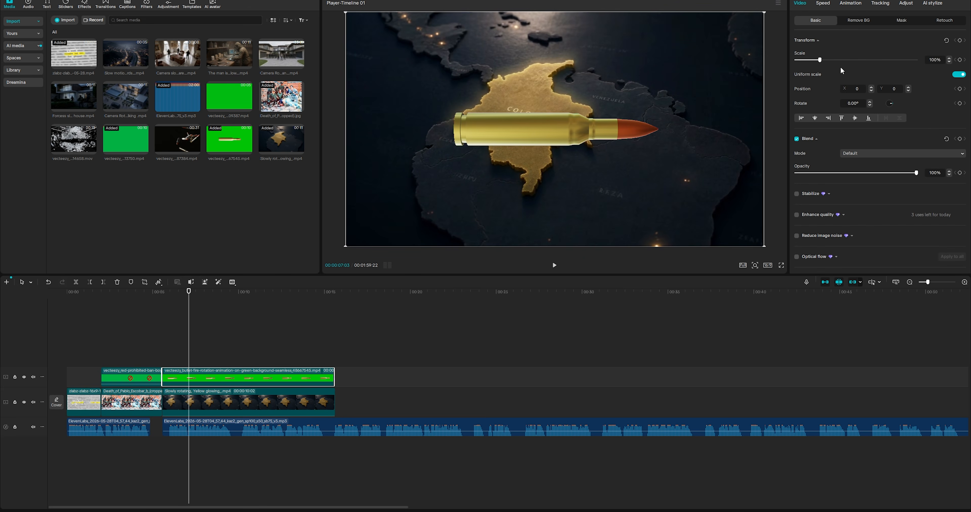
drag(825, 60, 803, 60)
drag(558, 131, 406, 120)
key(space)
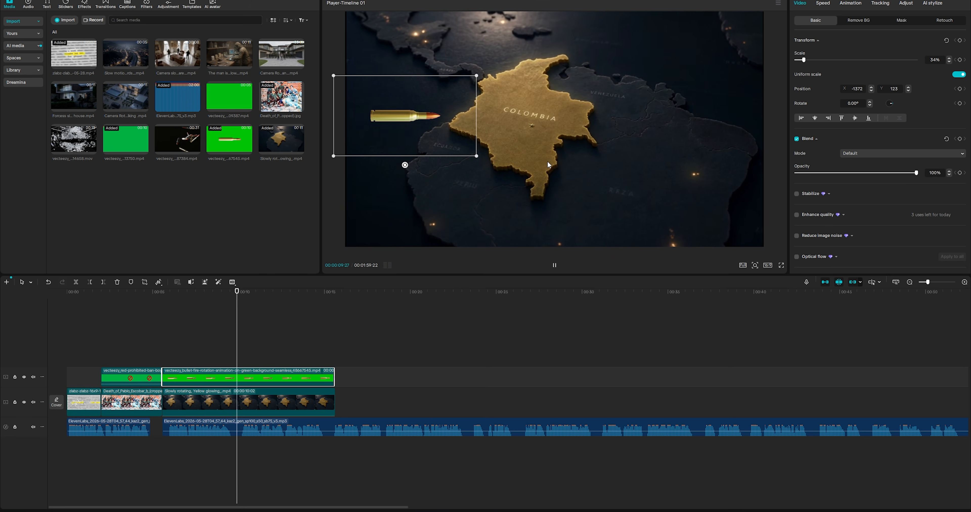
click(171, 292)
drag(387, 121, 311, 113)
Keyframe the bullet's position from the clip's start to X 2000 near its end, and play back the movement
drag(171, 292, 163, 292)
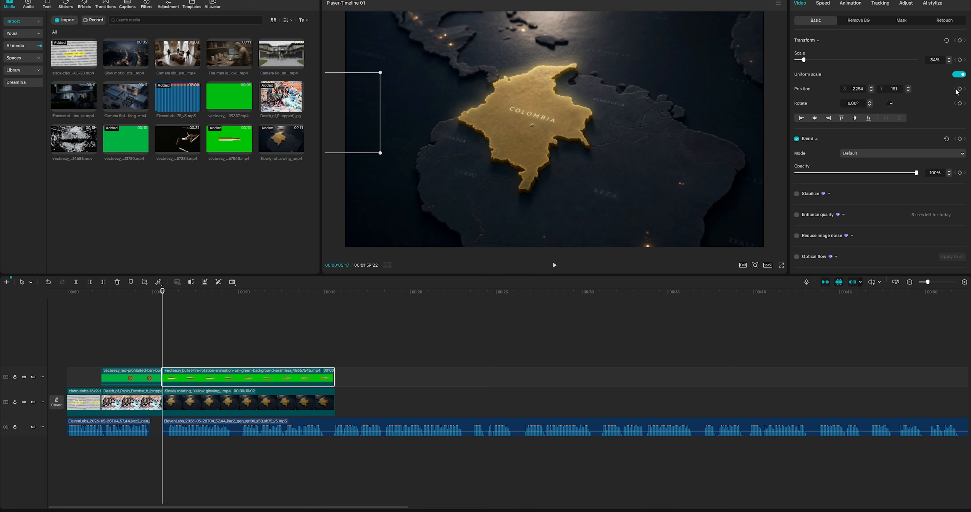
drag(162, 295, 333, 312)
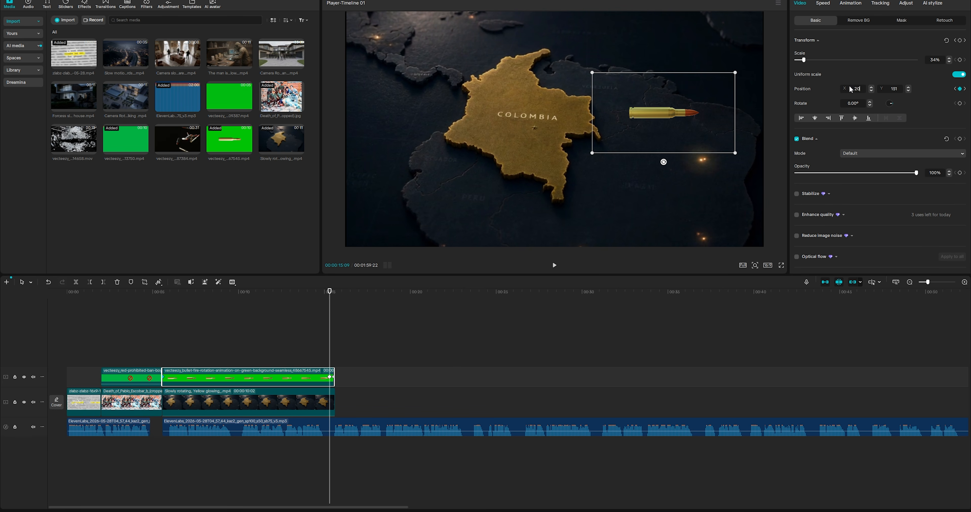
key(Return)
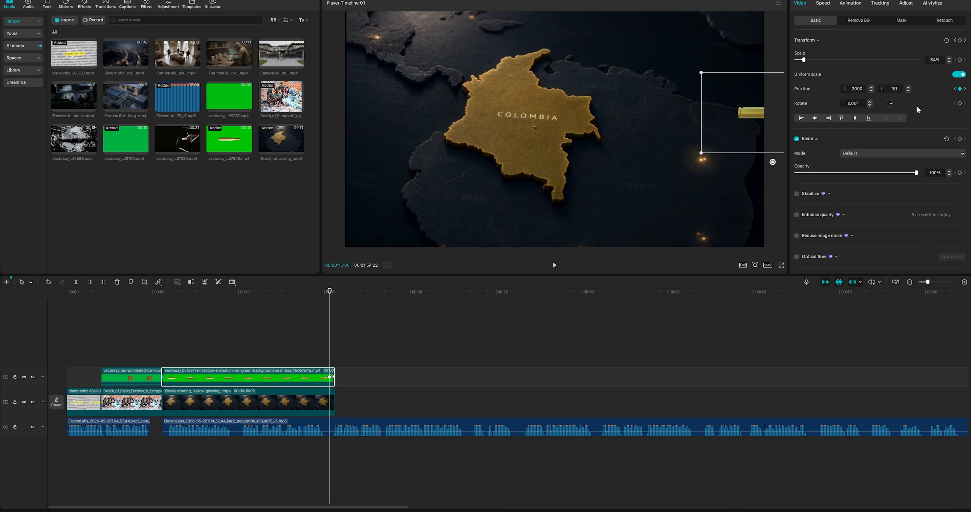
click(203, 293)
key(space)
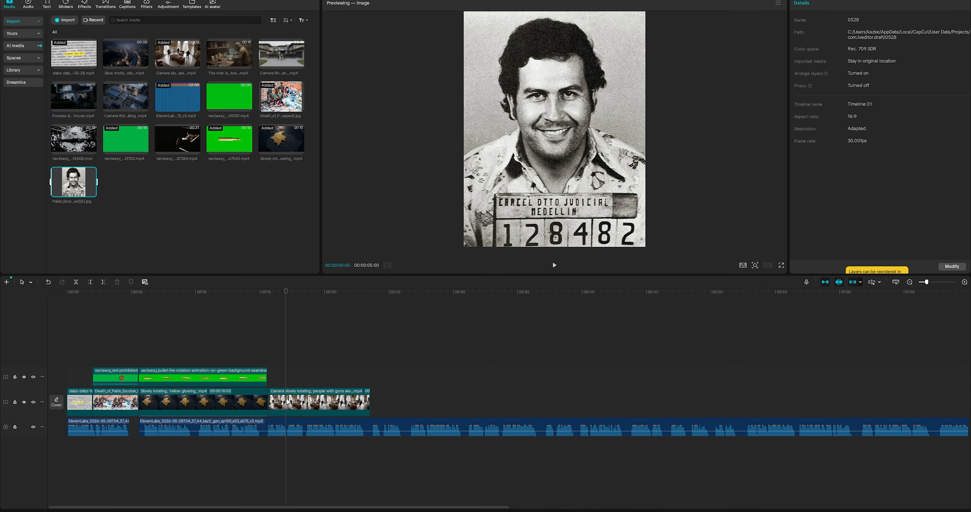
Play back the clip of the armed guards around the desk and add the mugshot photo right after it on the main track
click(344, 294)
key(space)
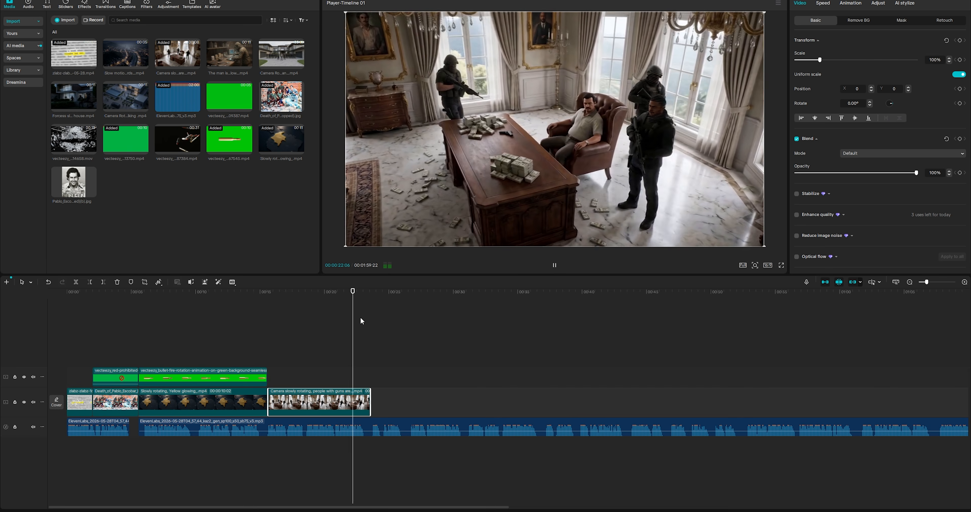
key(space)
drag(74, 182, 381, 402)
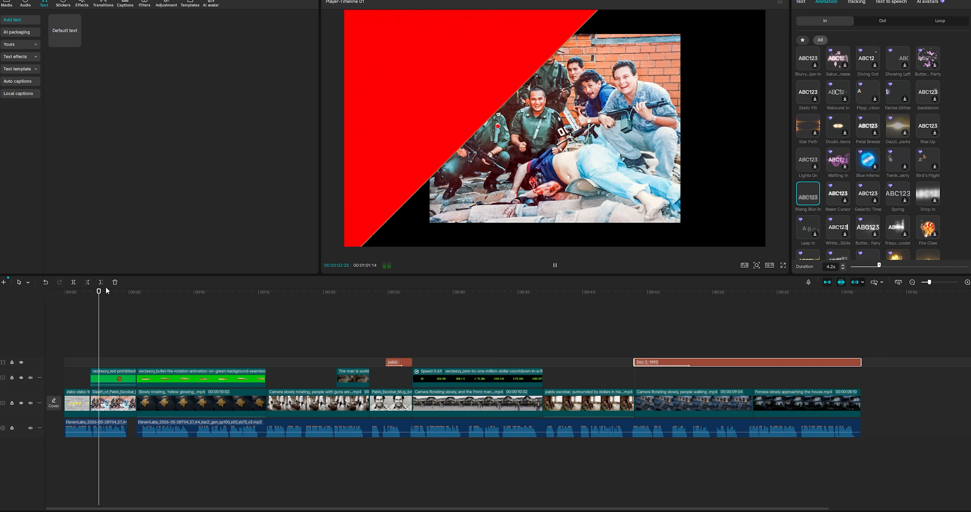
Review the assembled timeline from the group photo up to the clip of Escobar surrounded by dollars
drag(112, 292, 546, 311)
key(space)
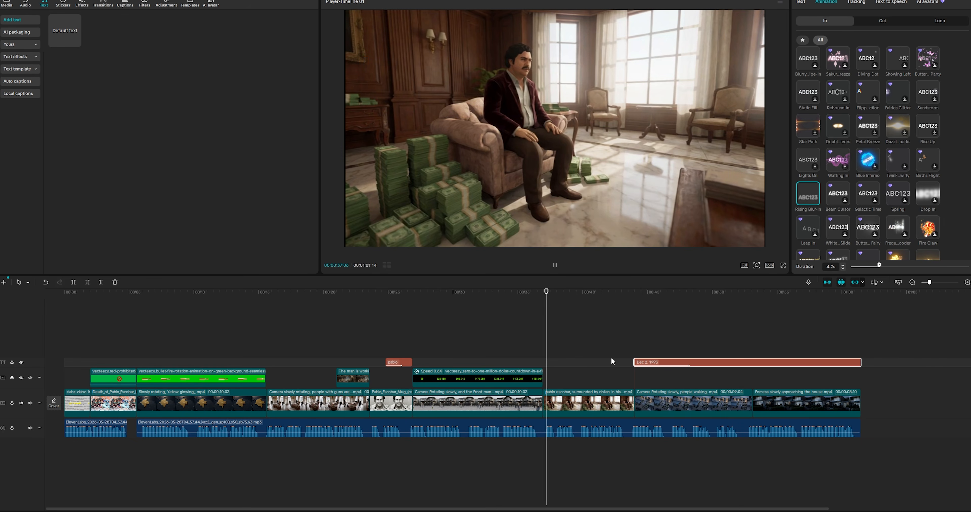
key(space)
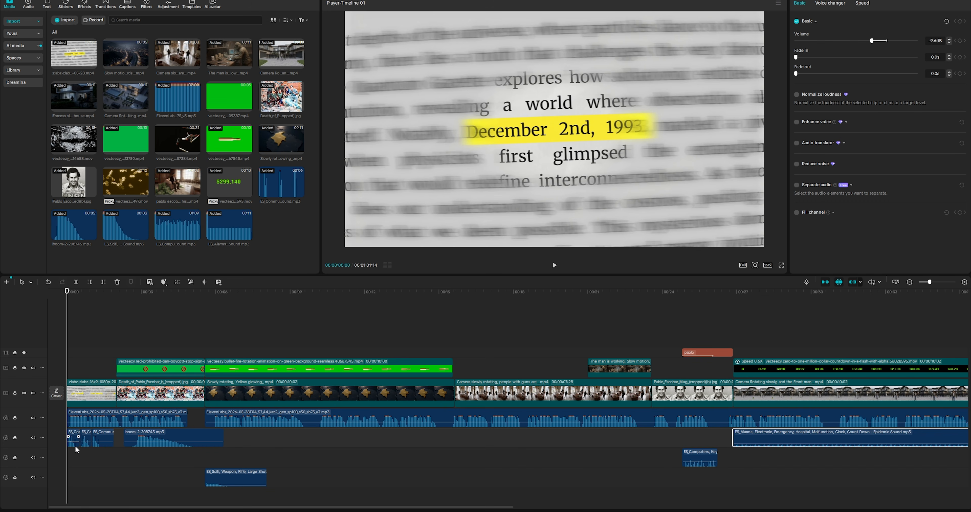
Play back the opening date highlight and the prohibition sign over the group photo to check their sound effects
key(space)
key(space)
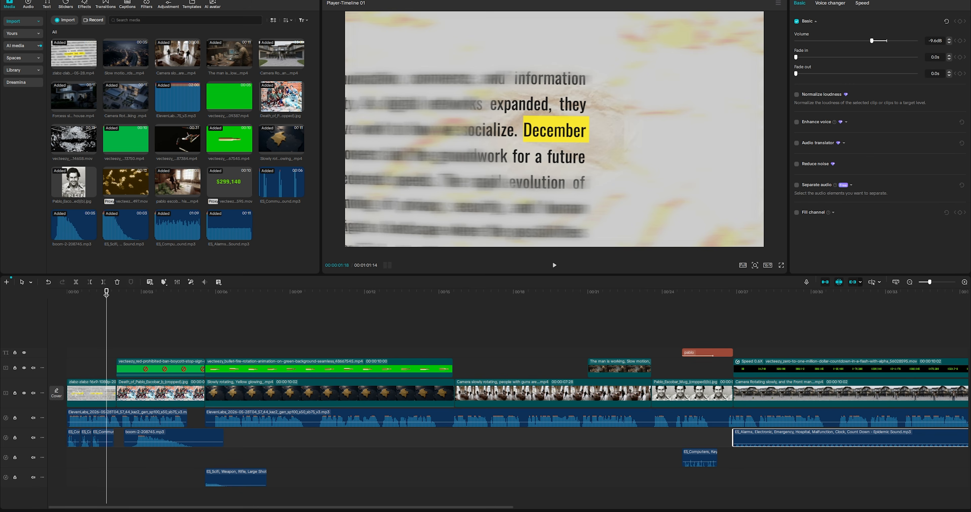
key(space)
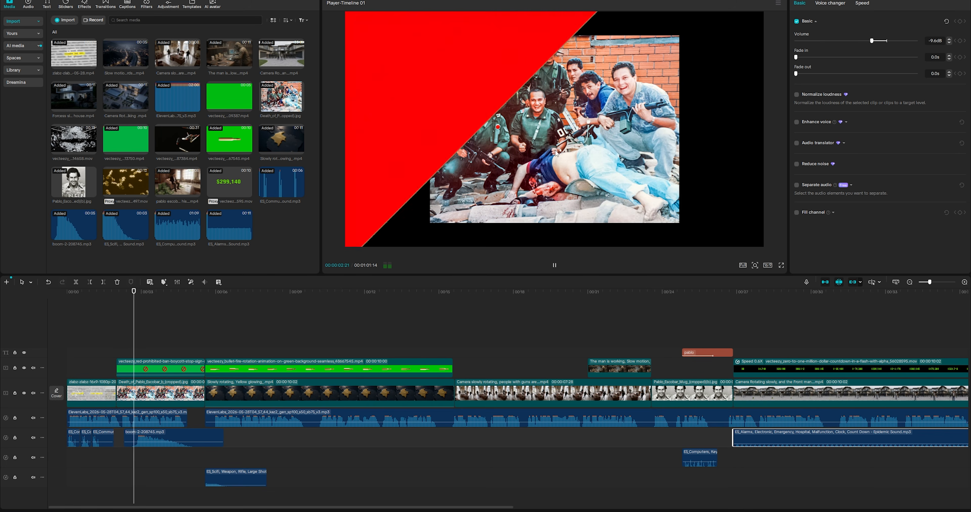
key(space)
key(space)
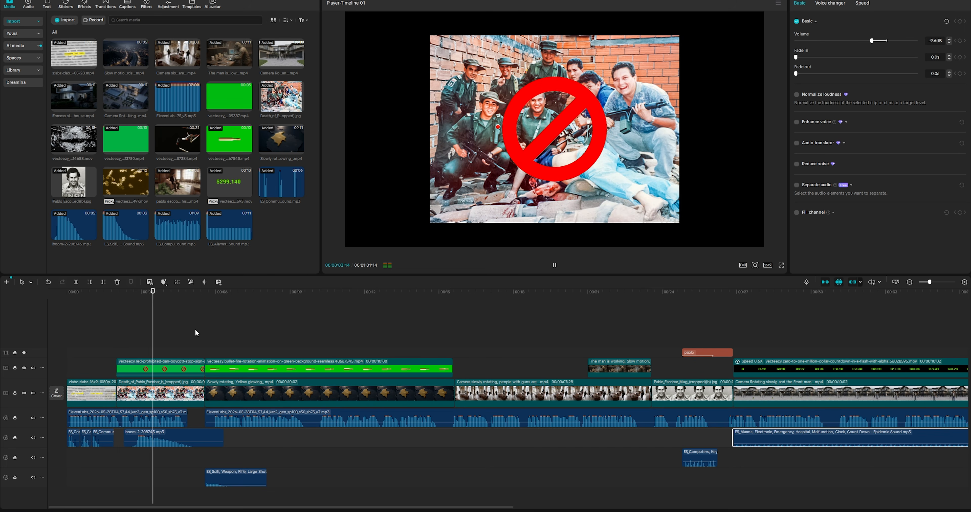
key(space)
key(space)
key(space)
key(space)
key(space)
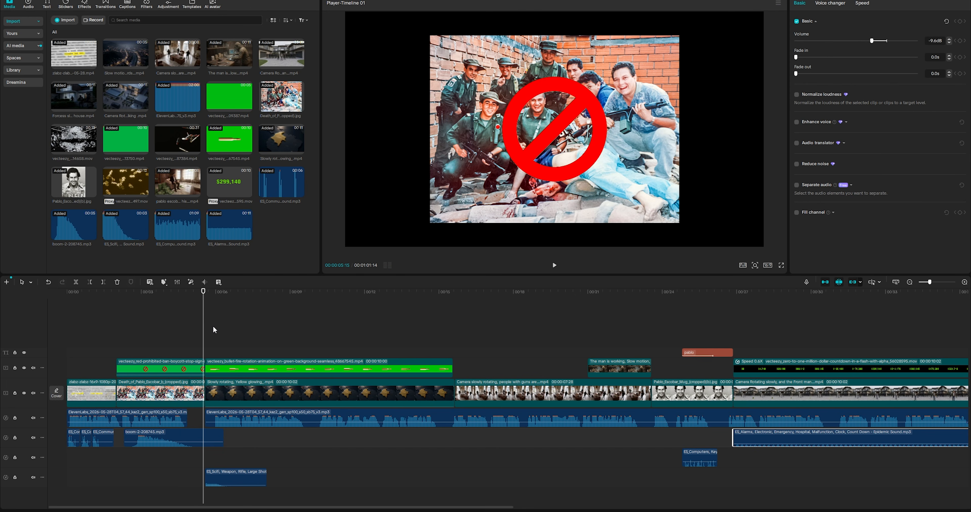
Play back the bullet's entrance over the Colombia map and select the rifle sound effect beneath it
key(space)
key(space)
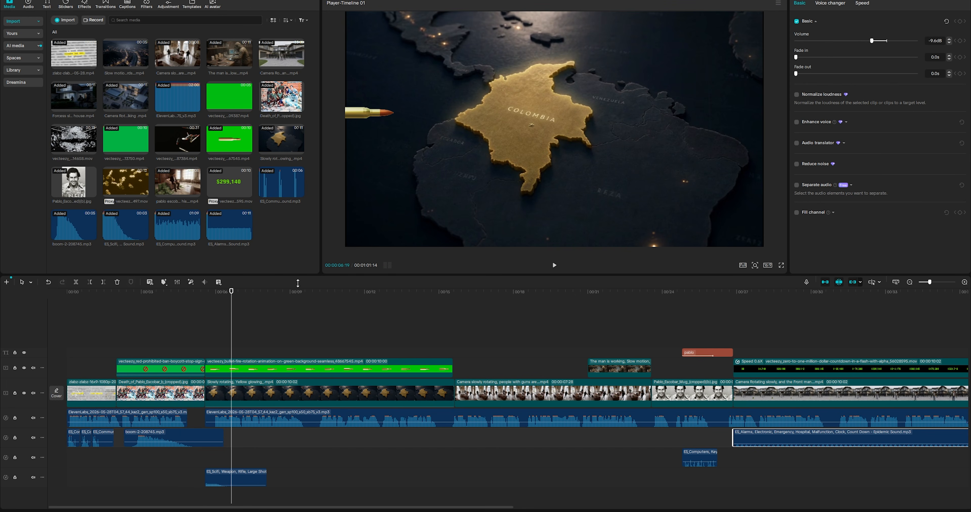
click(232, 479)
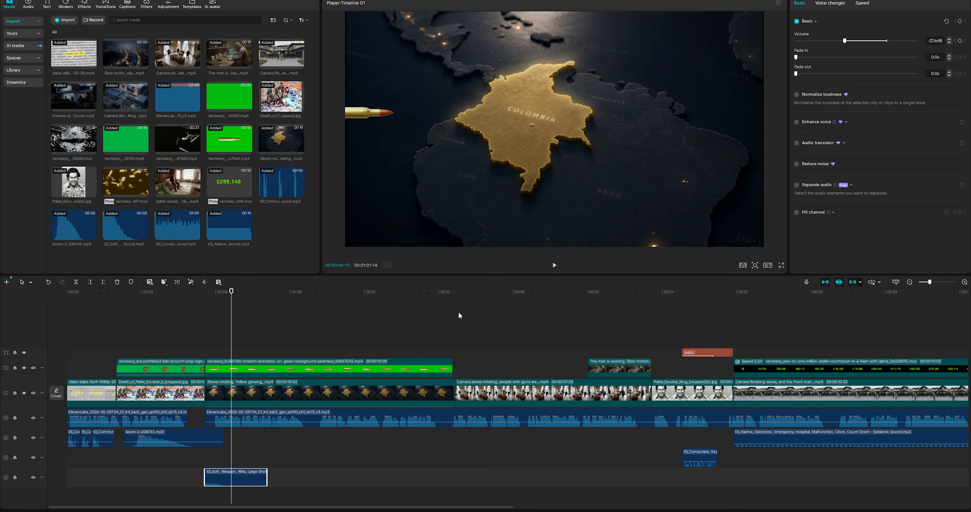
Play back the title text animation beside the mugshot to check its computer sound effect
drag(364, 296, 683, 314)
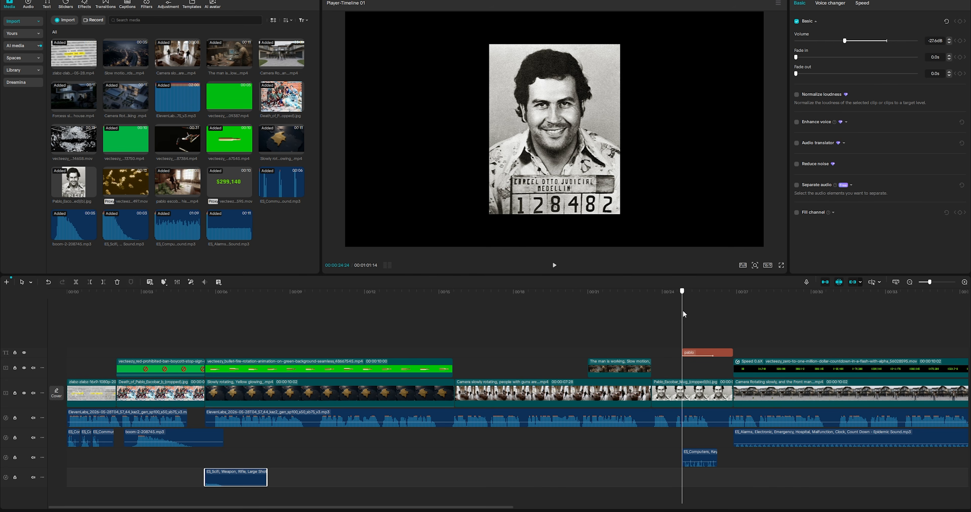
key(space)
key(space)
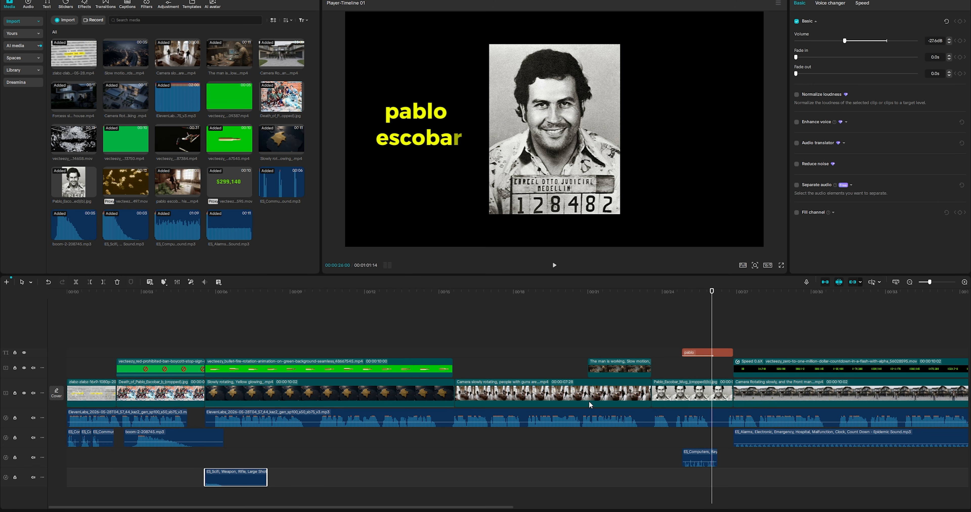